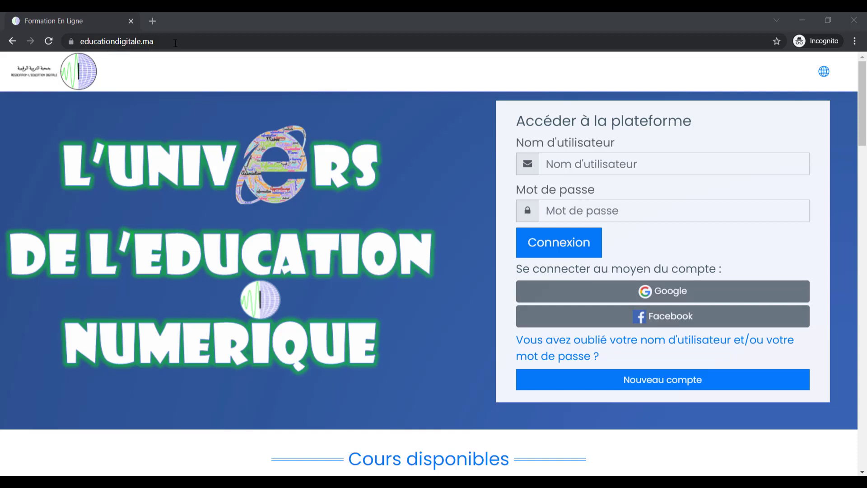
Enter the account's username and password on the educationdigitale.ma sign-in form.
left_click(578, 164)
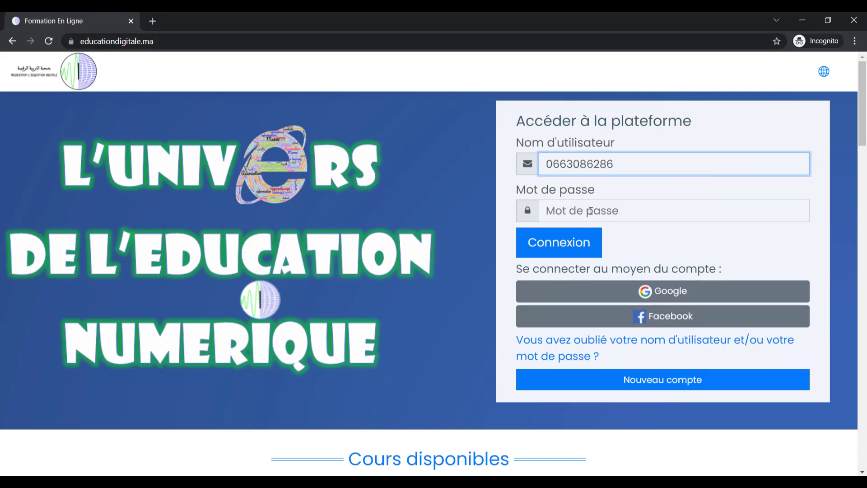
left_click(592, 210)
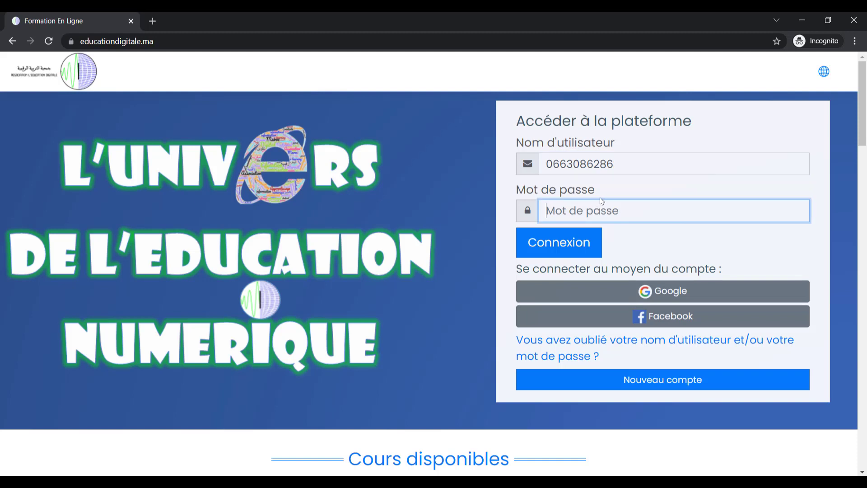
type("••")
Log in with Connexion, collapse the side blocks and navigation drawer, and open the Robotique course card.
left_click(570, 248)
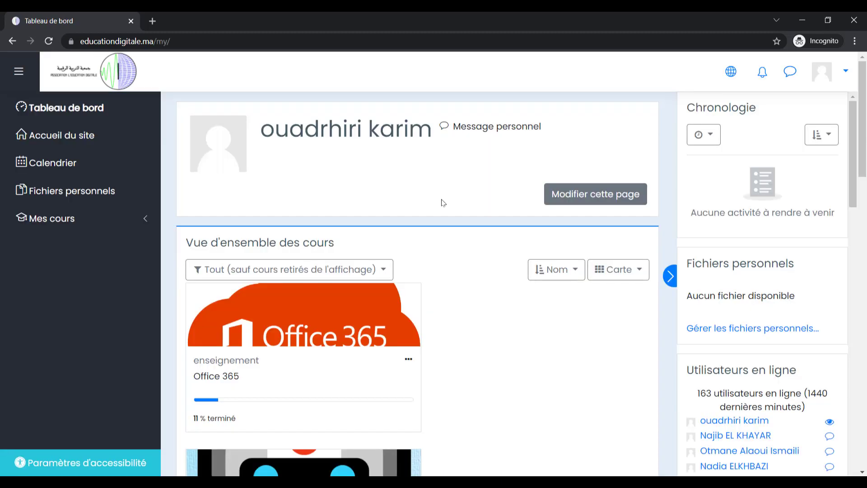
left_click(669, 278)
left_click(32, 73)
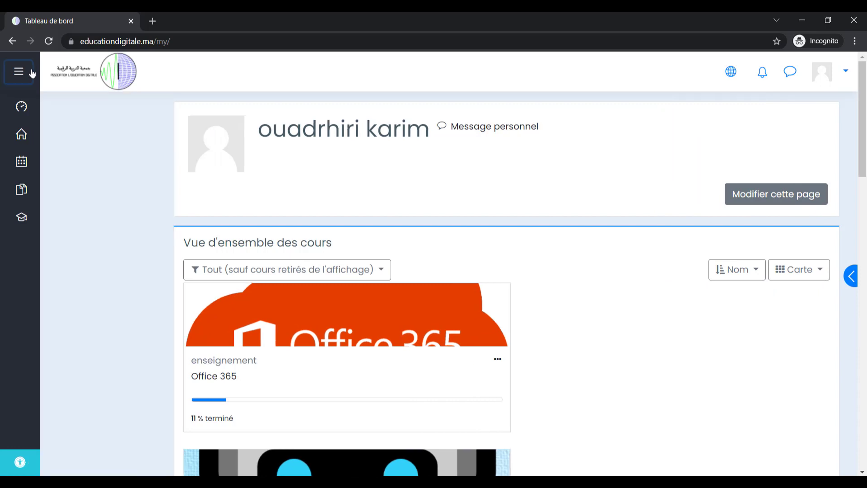
scroll(302, 255, "down", 3)
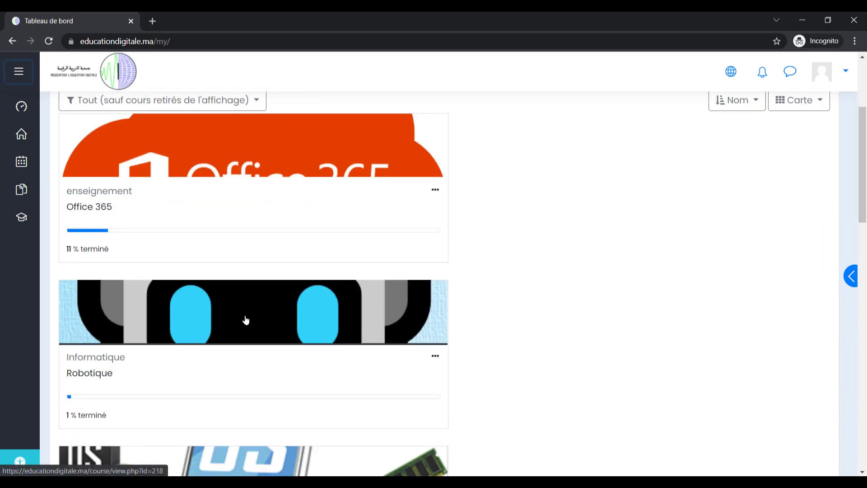
left_click(272, 318)
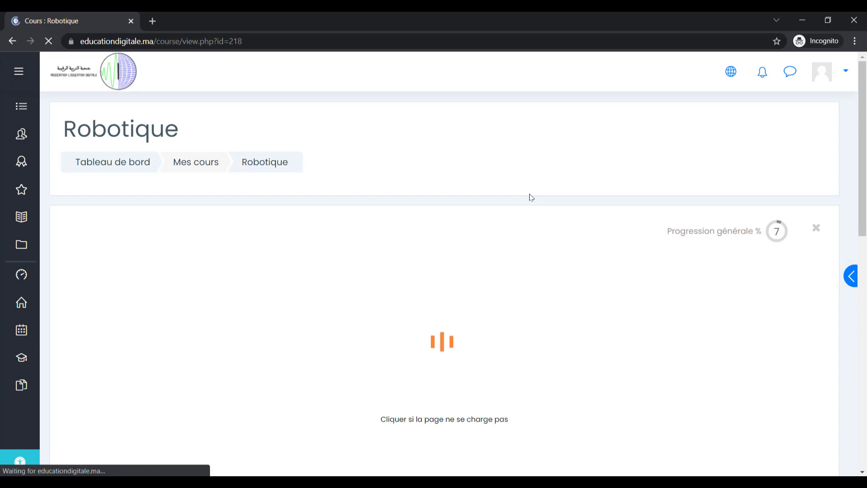
Open the 1. Les bases tile and browse its Activités and Cours Vidéos lists.
scroll(531, 197, "down", 8)
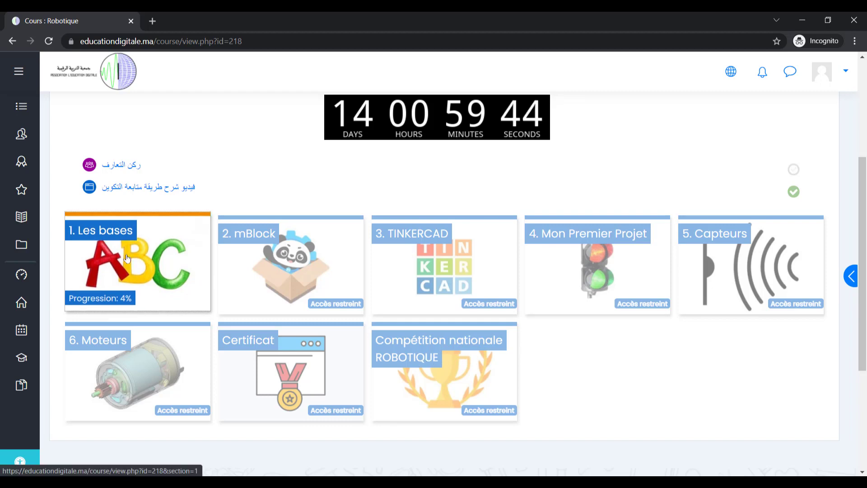
left_click(127, 259)
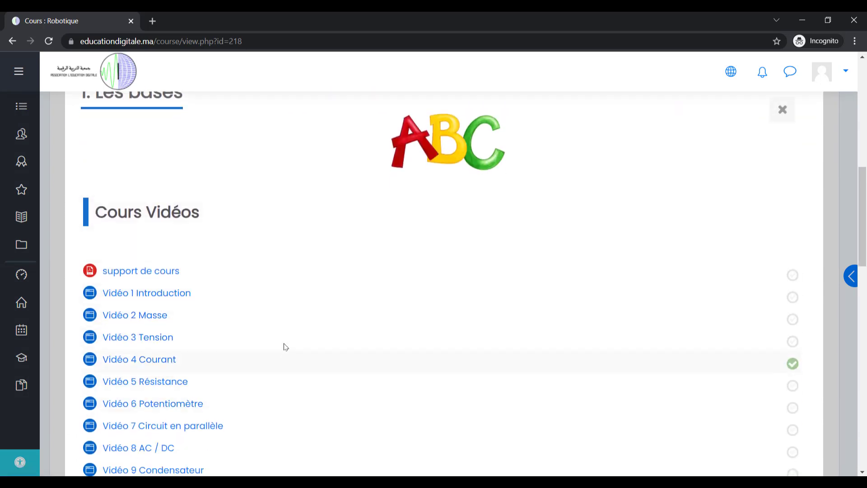
scroll(232, 314, "down", 10)
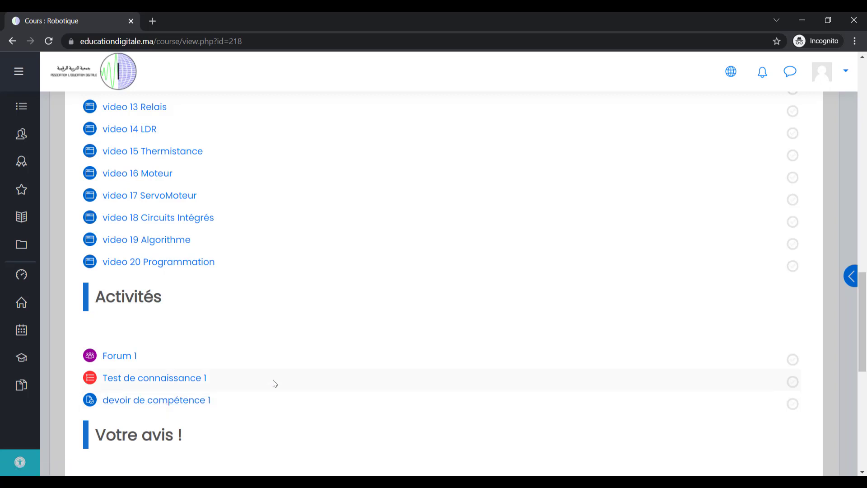
scroll(273, 382, "up", 9)
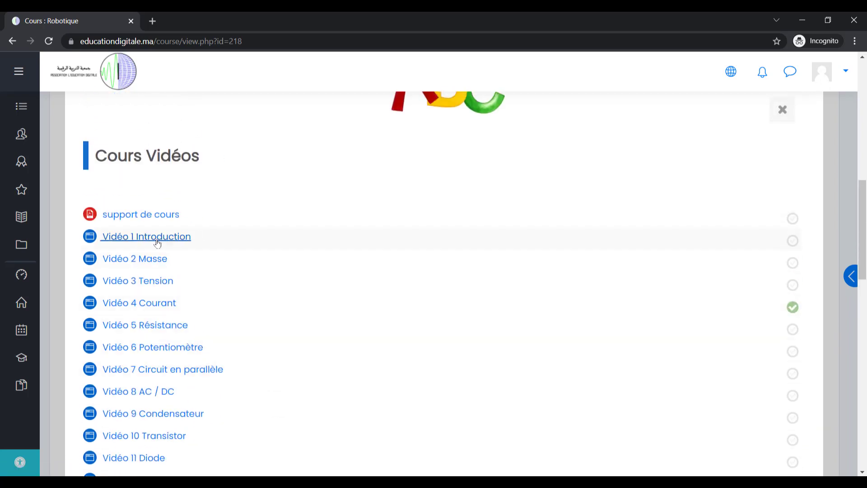
Play and pause Vidéo 1 Introduction, then view Vidéo 2 Masse, closing each video window.
left_click(156, 236)
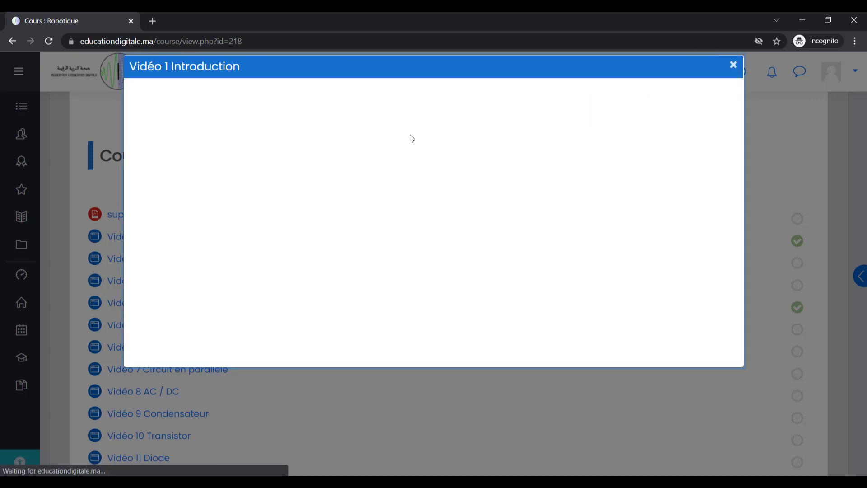
left_click(432, 218)
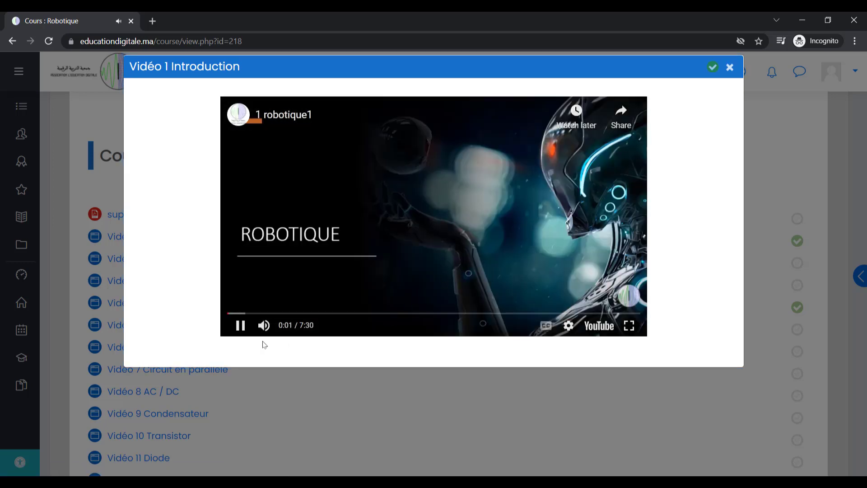
left_click(241, 326)
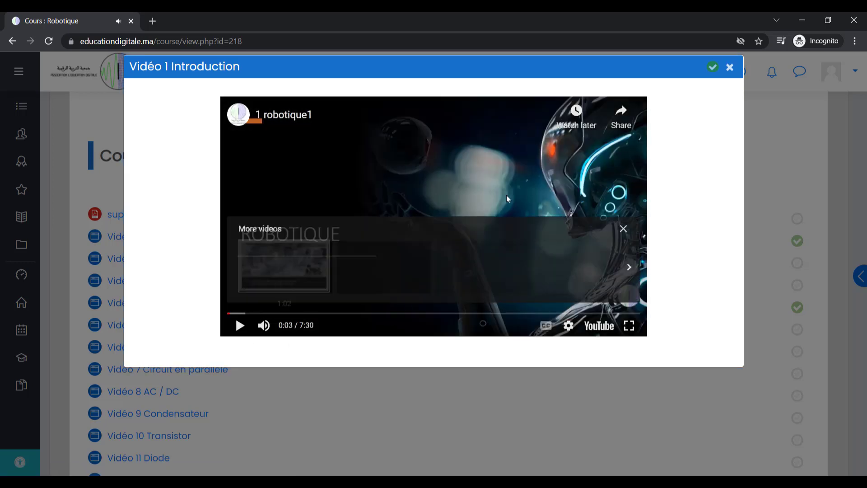
left_click(730, 67)
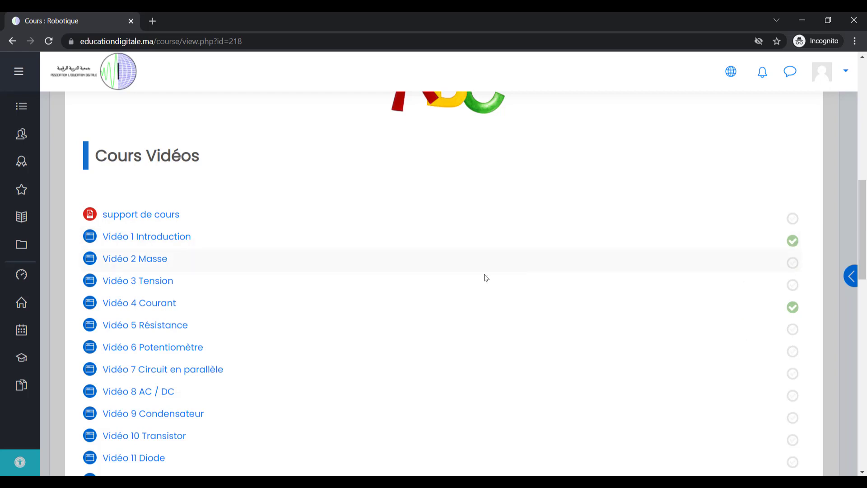
left_click(153, 261)
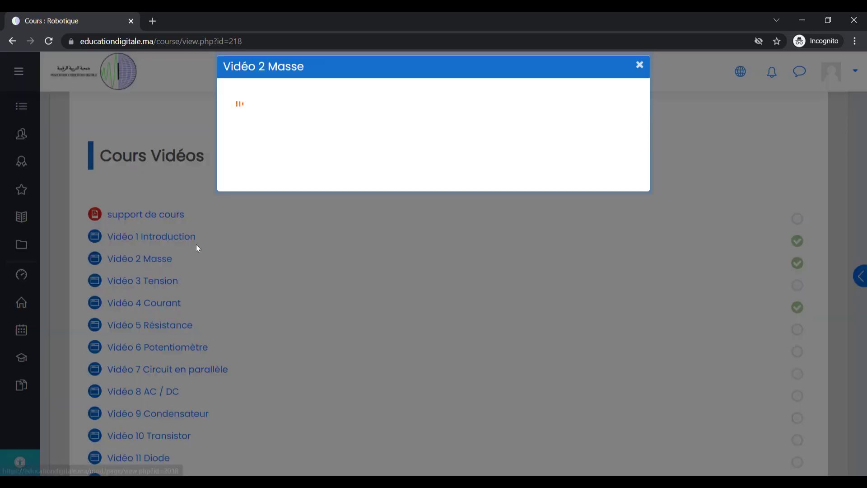
left_click(640, 66)
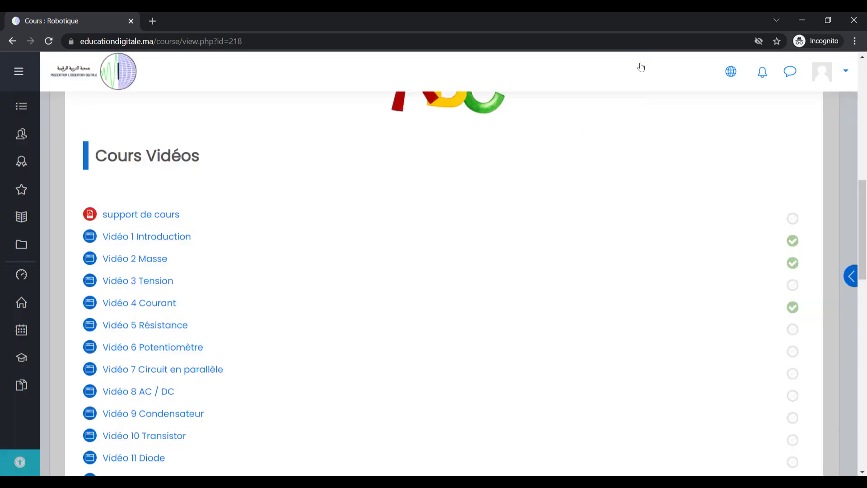
scroll(201, 315, "down", 5)
Open Forum 1 under Activités and its second discussion, موضوع 1.
scroll(201, 315, "down", 4)
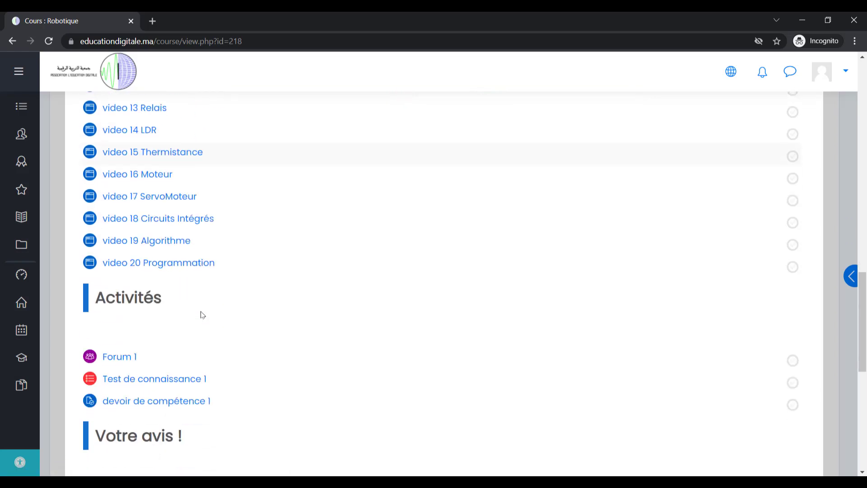
scroll(113, 331, "down", 1)
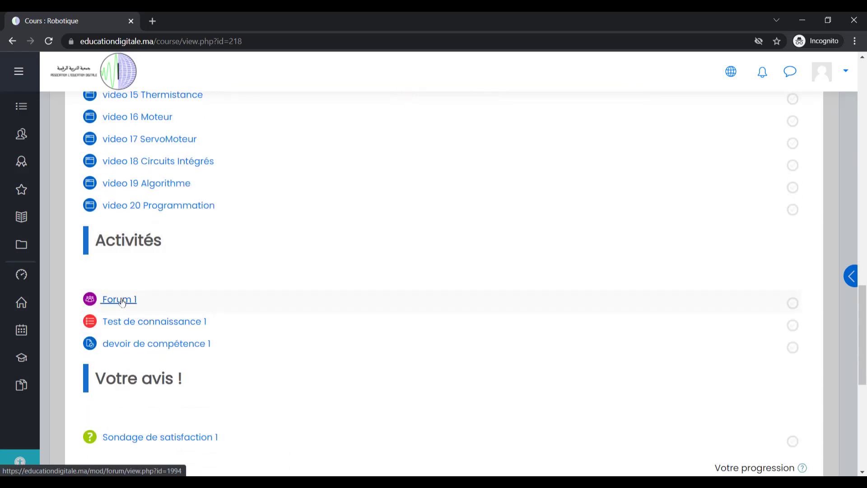
left_click(122, 300)
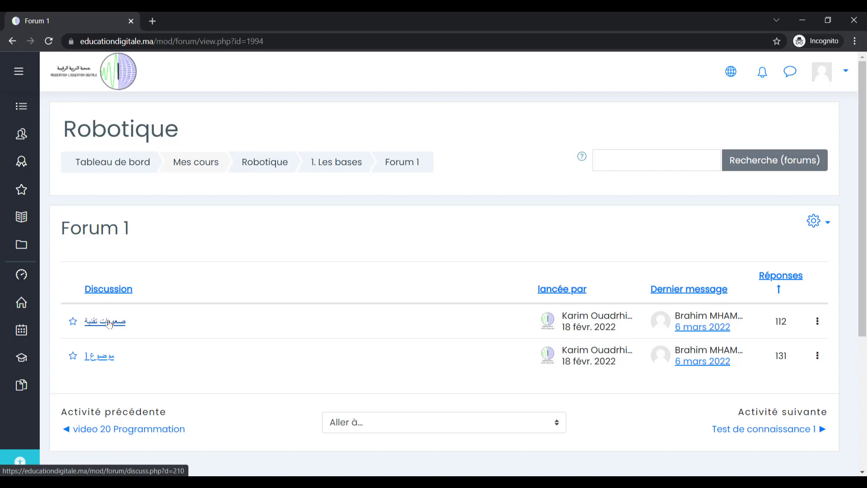
left_click(105, 360)
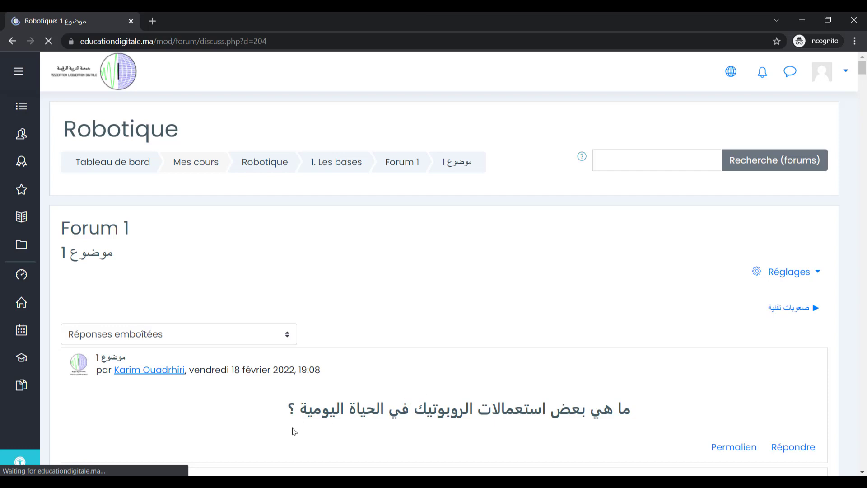
Post the pasted reply داخل المنزل to the موضوع 1 discussion.
left_click(794, 449)
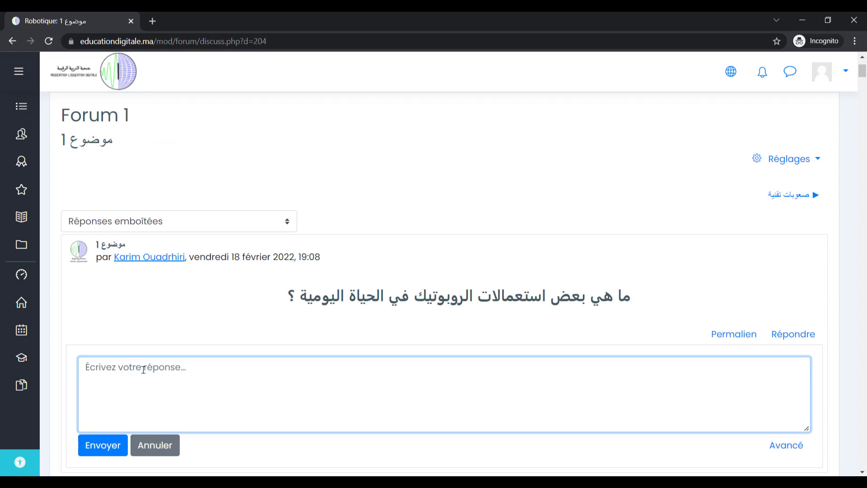
type("داخل المنزل")
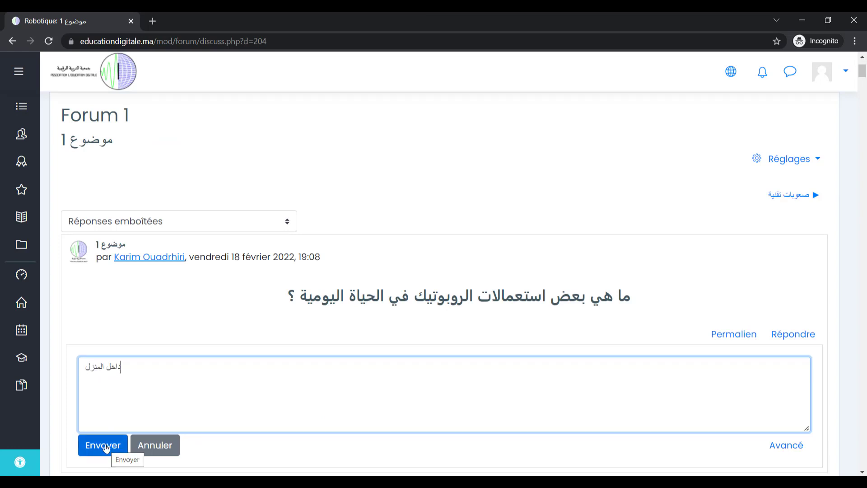
left_click(105, 447)
Go back to the top of the thread and return to 1. Les bases via the breadcrumb.
scroll(227, 285, "up", 1)
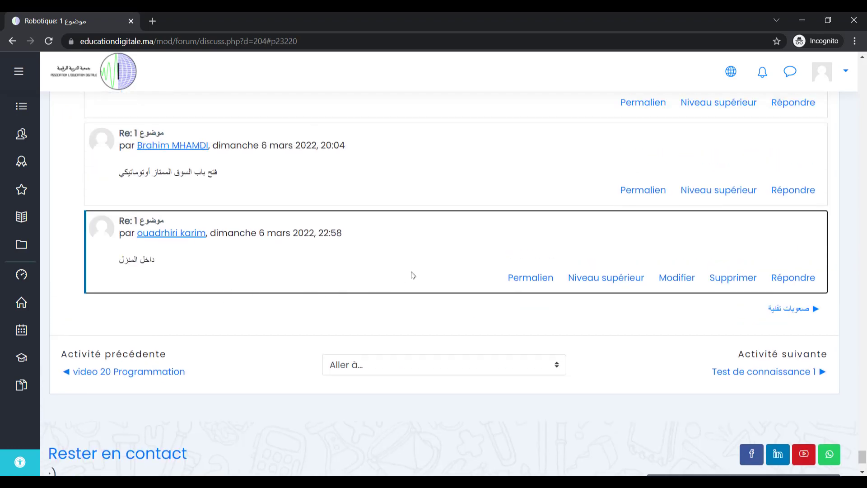
scroll(314, 326, "up", 12)
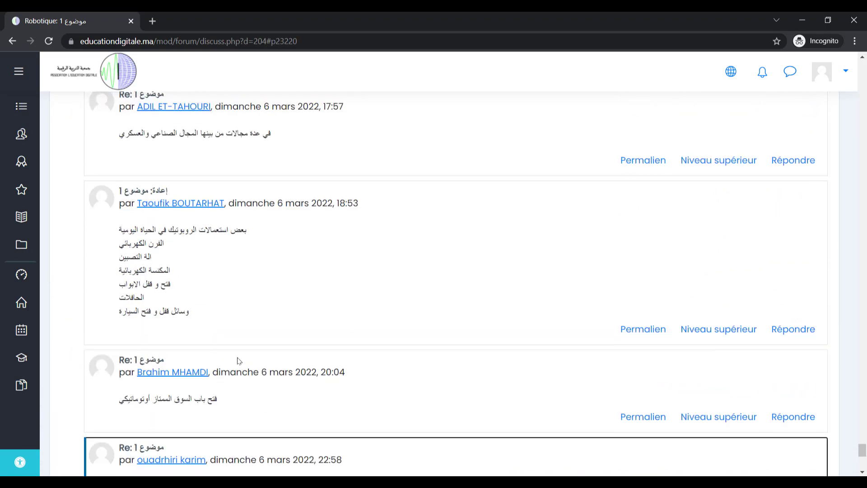
scroll(239, 360, "up", 15)
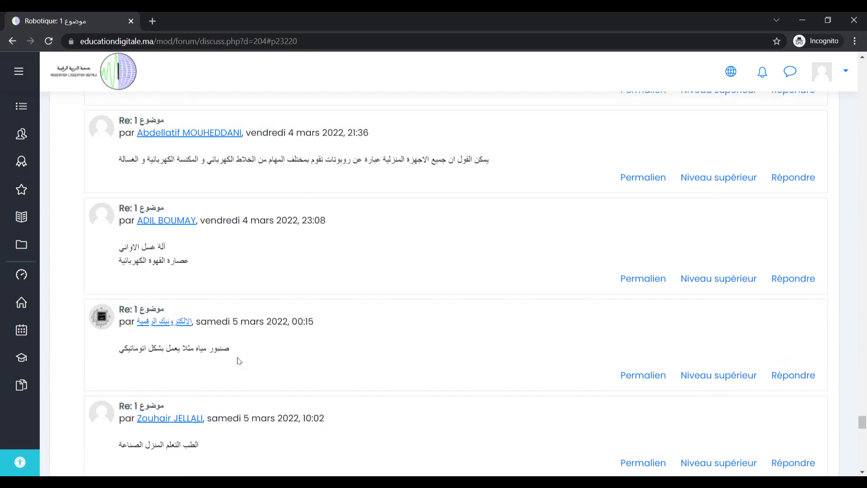
scroll(239, 360, "up", 5)
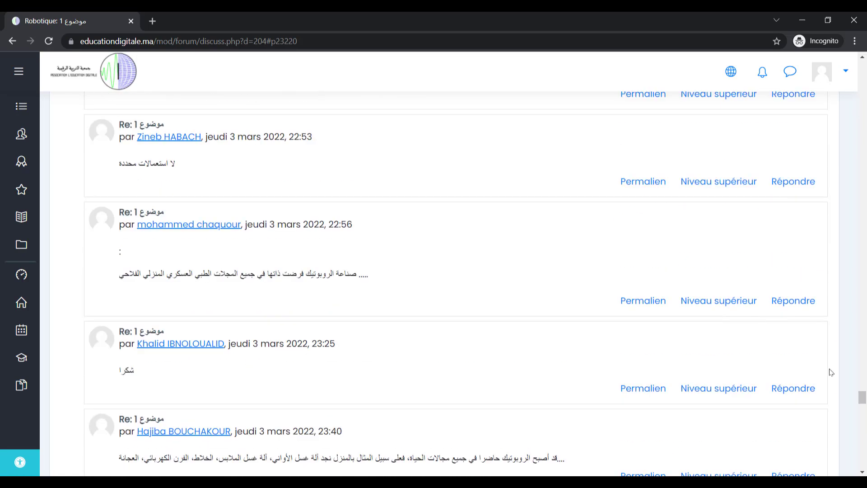
left_click_drag(861, 397, 857, 70)
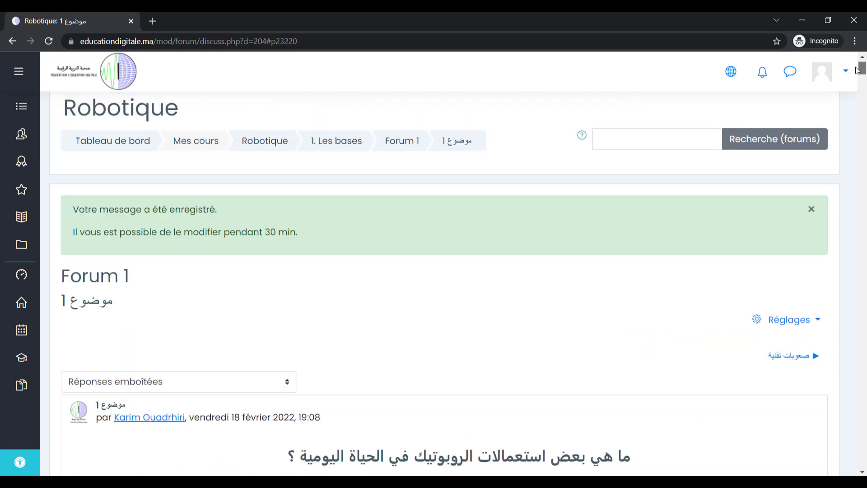
left_click(340, 141)
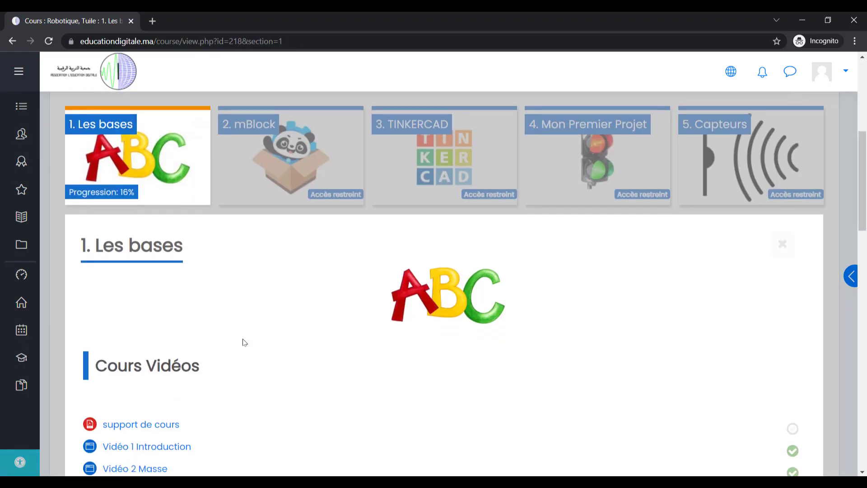
Open the Test de connaissance 1 quiz from Activités and scroll to its Faire le test button.
scroll(244, 342, "down", 8)
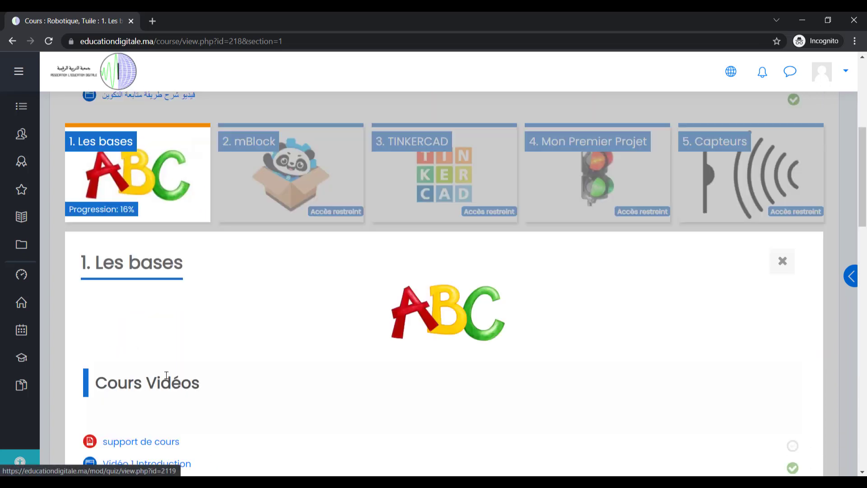
left_click(169, 320)
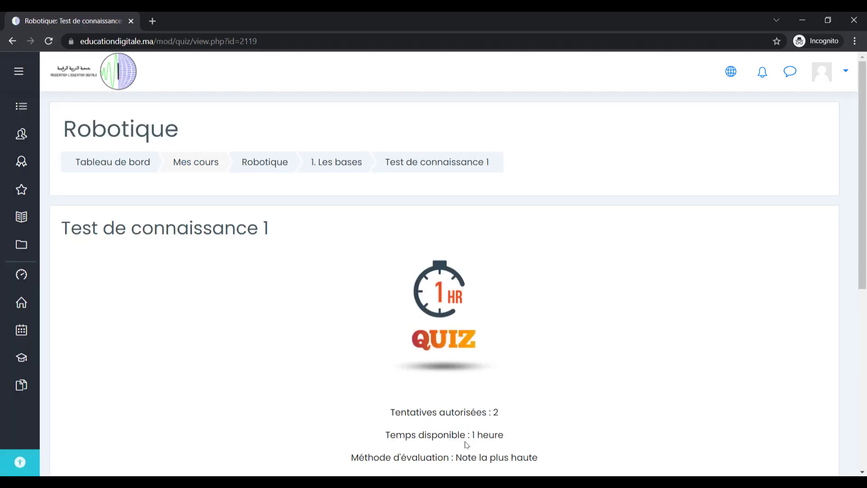
scroll(500, 432, "down", 1)
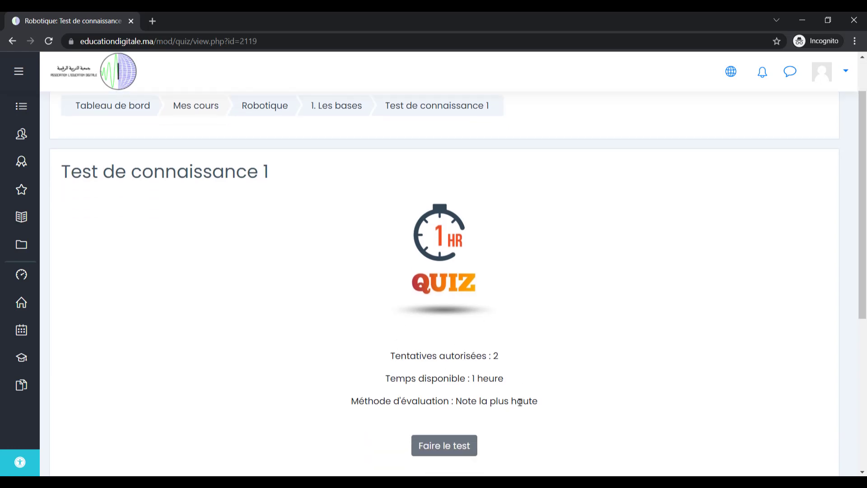
scroll(494, 414, "down", 1)
Start the timed quiz attempt and answer Vrai to questions 1 and 2.
left_click(448, 393)
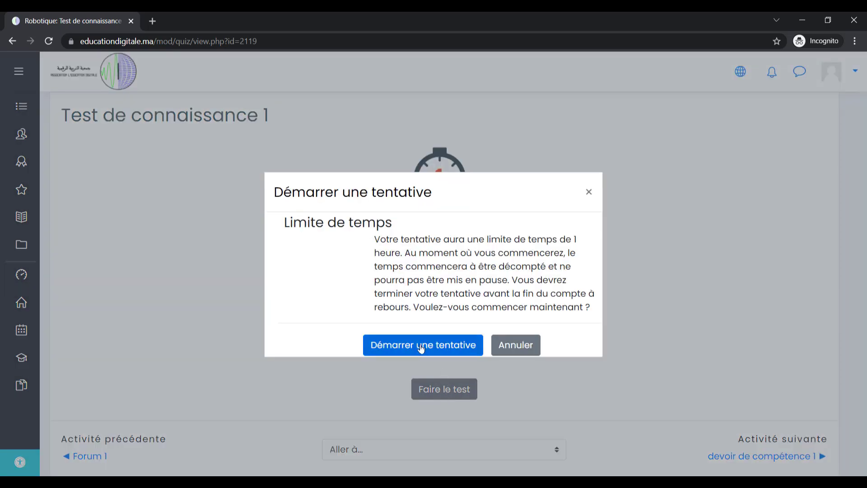
left_click(421, 346)
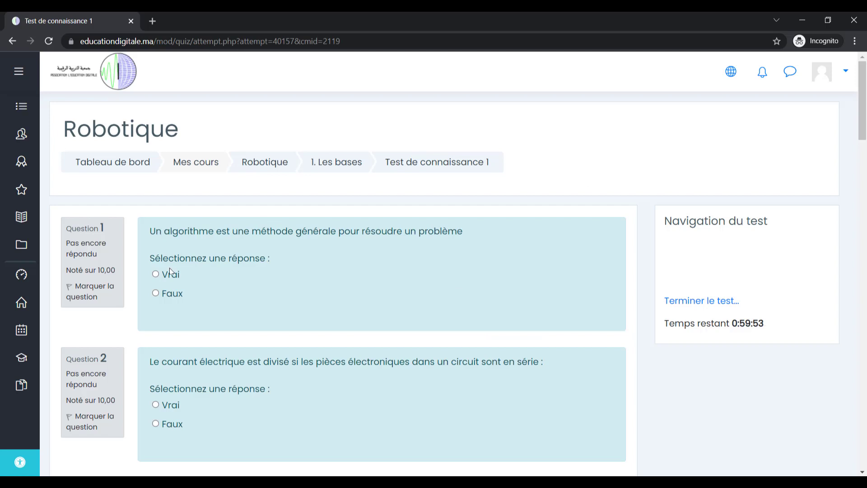
left_click(156, 275)
scroll(233, 318, "down", 1)
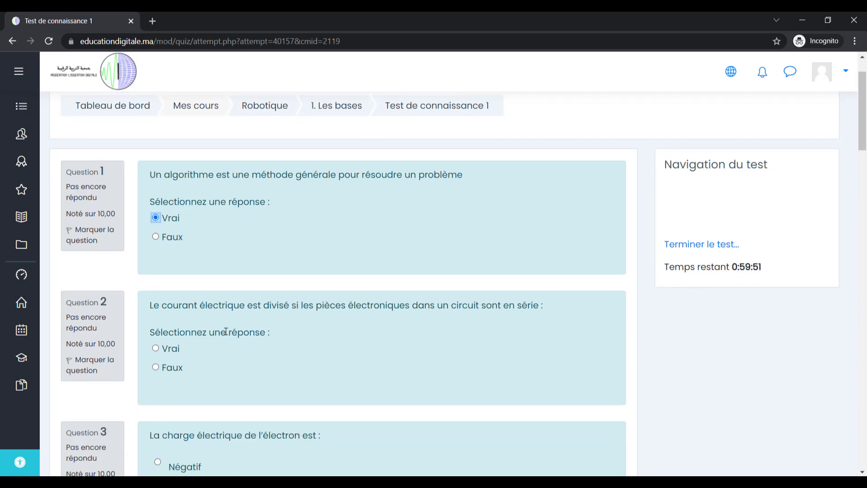
left_click(156, 348)
Answer Négatif to question 3, Ampere (A) to question 4 and Ohm (Ω) to question 5.
scroll(221, 351, "down", 2)
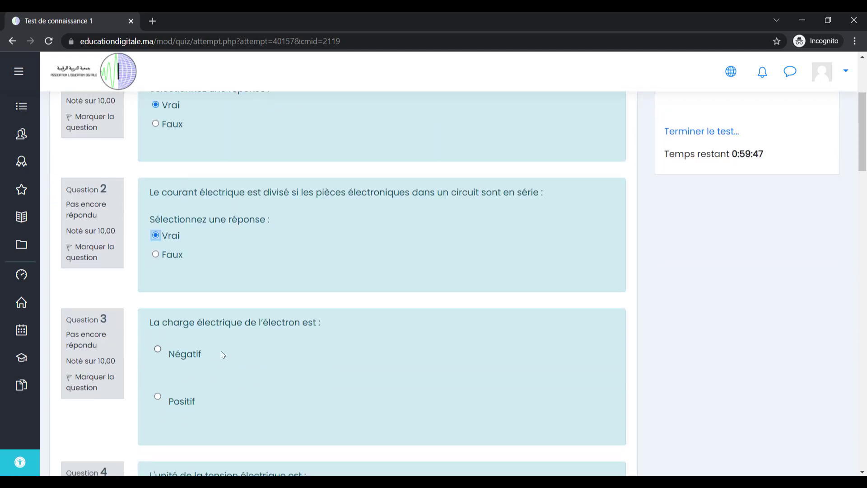
left_click(158, 349)
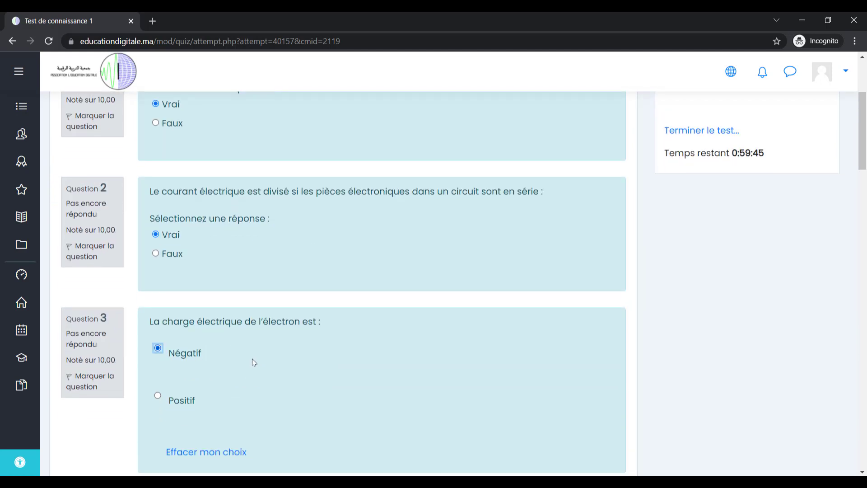
scroll(252, 359, "down", 4)
left_click(158, 304)
scroll(160, 362, "down", 1)
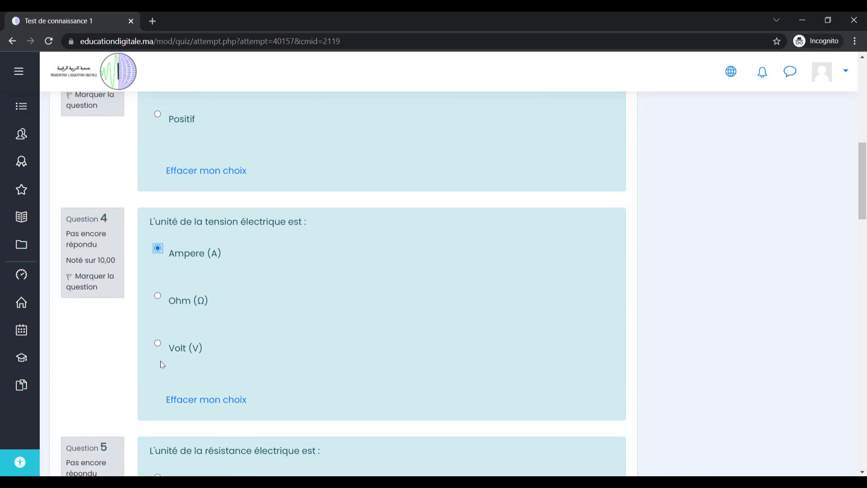
scroll(161, 361, "down", 2)
left_click(158, 364)
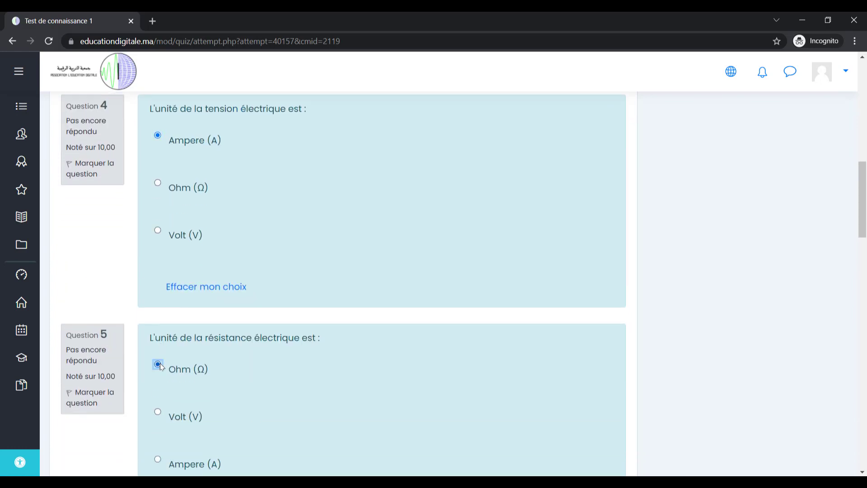
scroll(214, 394, "down", 1)
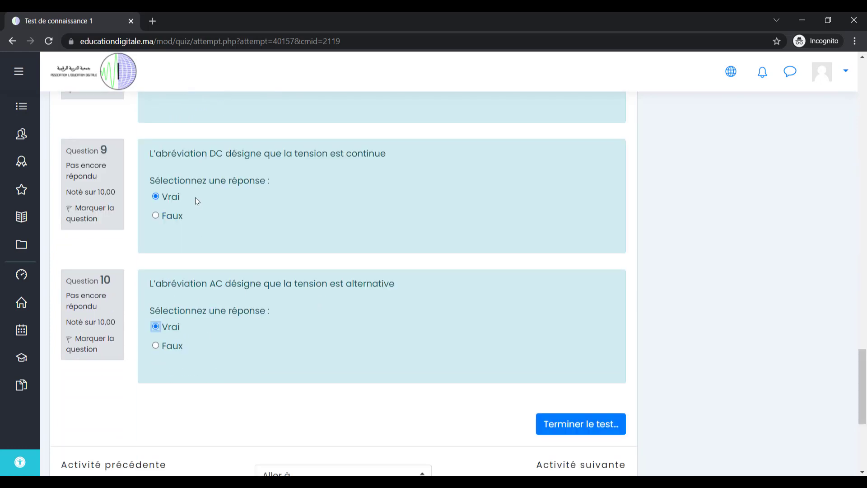
Finish the attempt, send all answers and confirm, yielding a 60,00 sur 100,00 review.
left_click(577, 424)
scroll(406, 370, "down", 4)
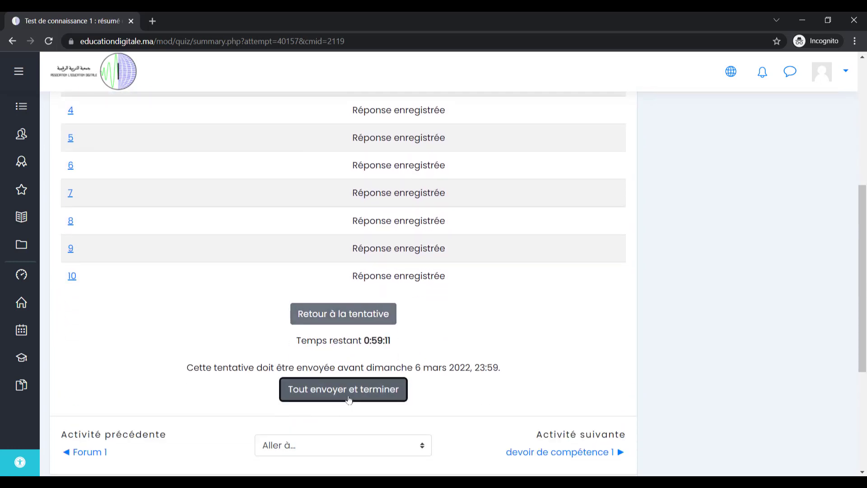
left_click(348, 399)
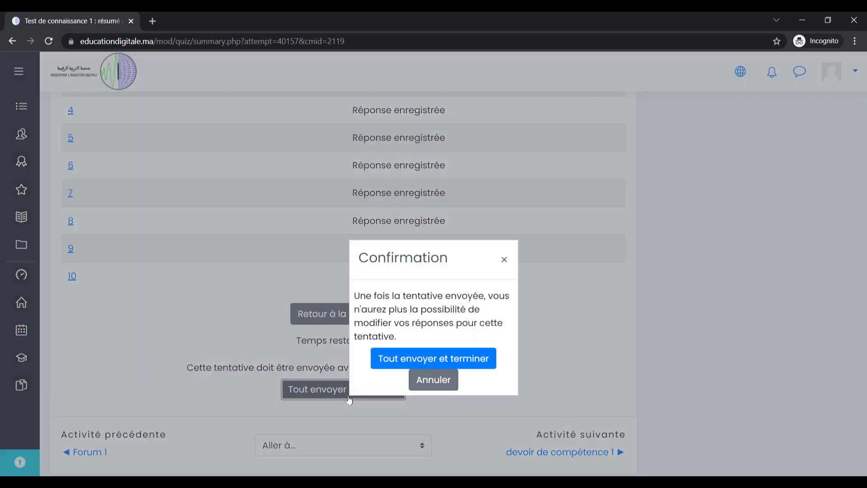
left_click(387, 364)
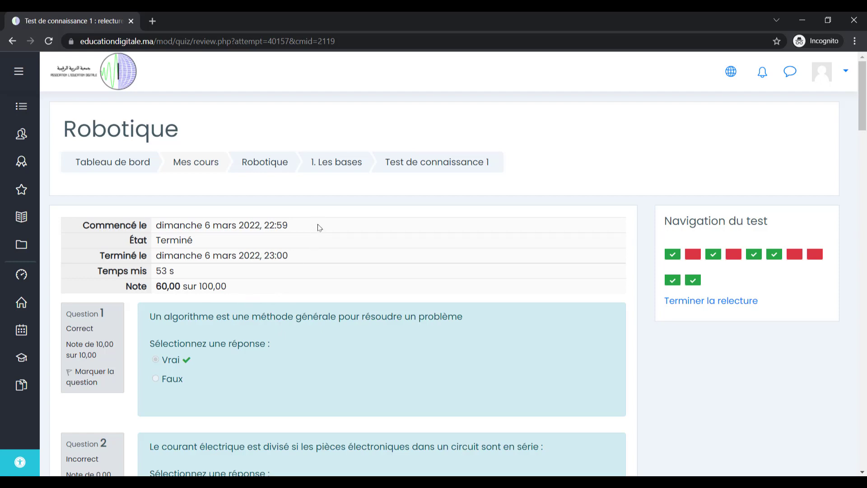
Return to Robotique, open 1. Les bases and open the devoir de compétence 1 assignment.
left_click(282, 166)
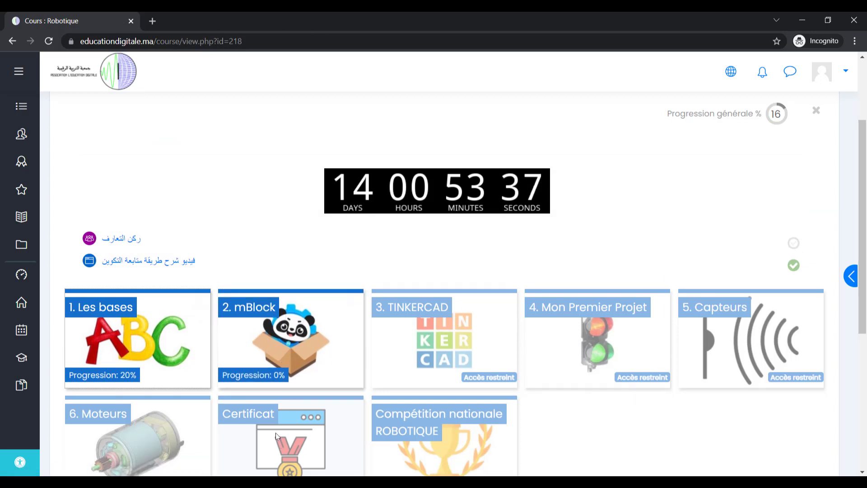
left_click(139, 336)
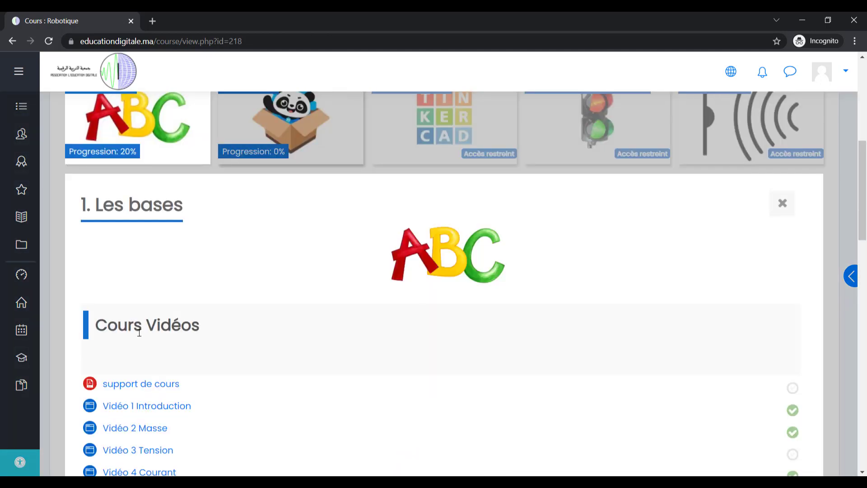
scroll(139, 334, "down", 10)
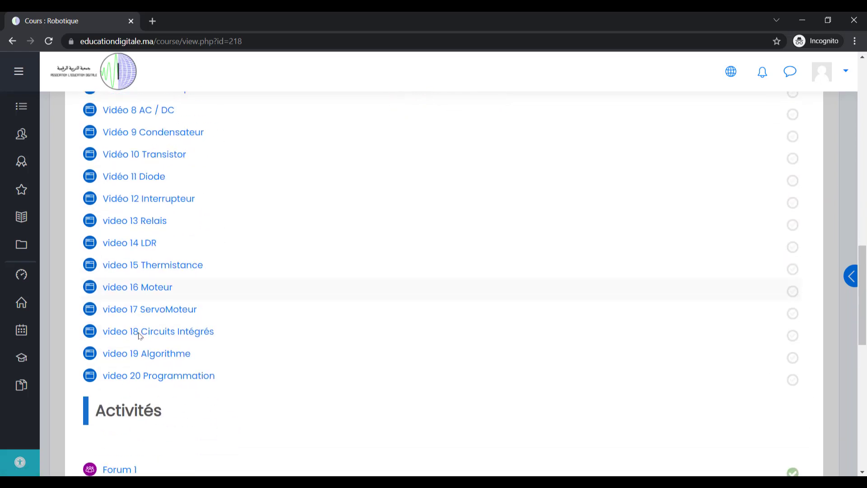
scroll(139, 339, "down", 1)
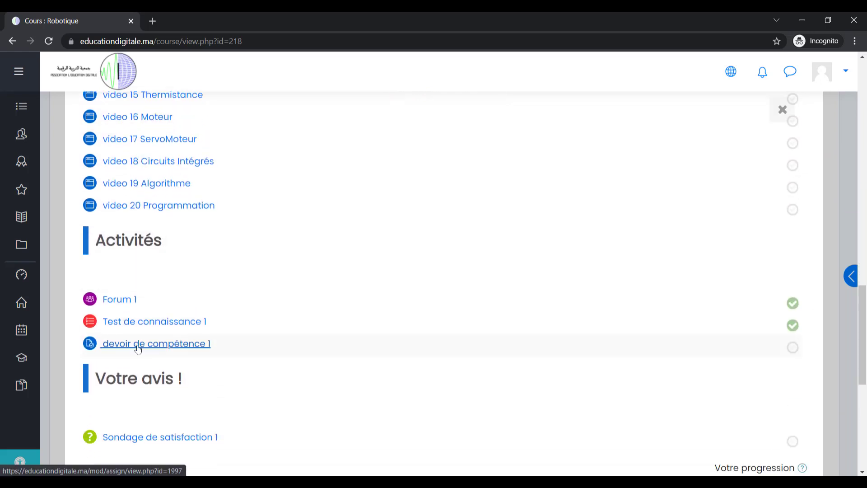
left_click(138, 348)
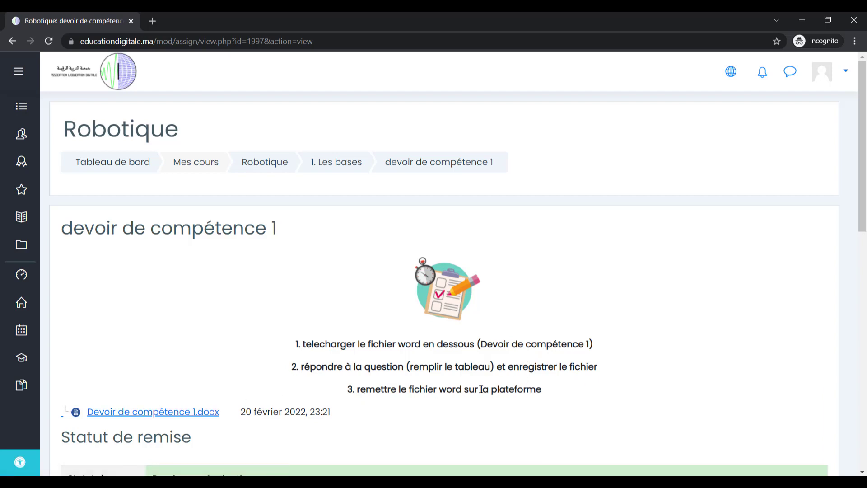
Download Devoir de compétence 1.docx and enable editing, clicking into the rows' Nom cells.
left_click(194, 413)
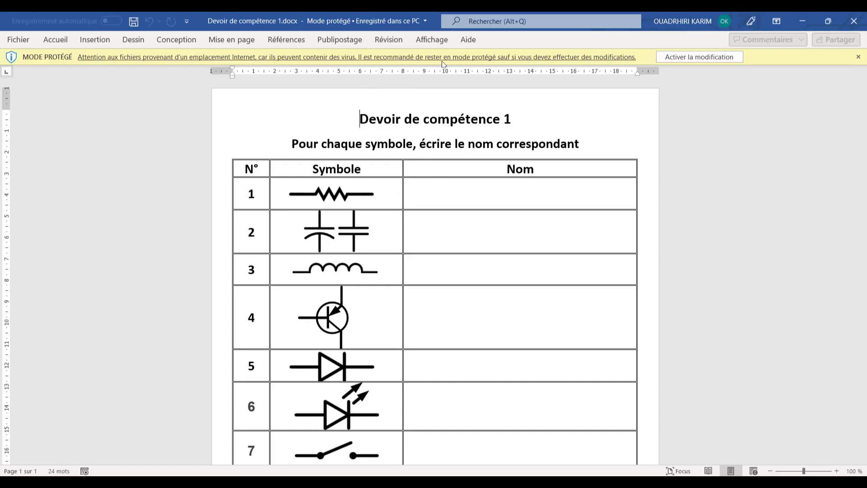
left_click(685, 58)
left_click(475, 234)
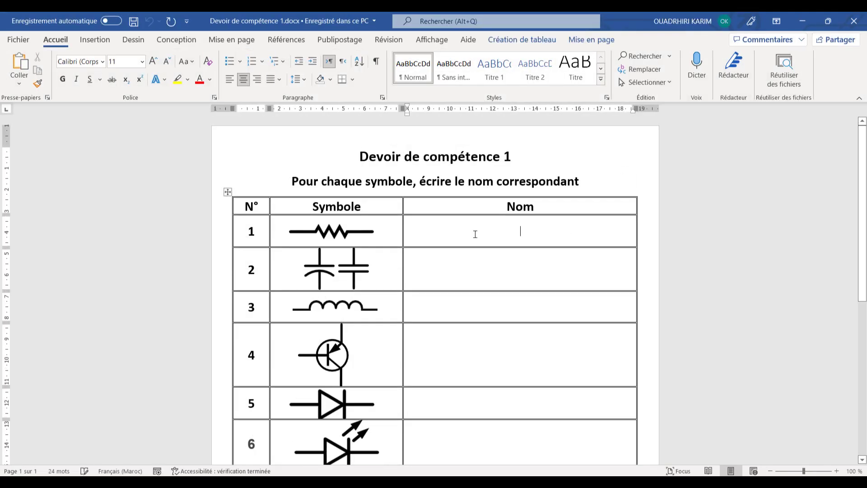
left_click(445, 307)
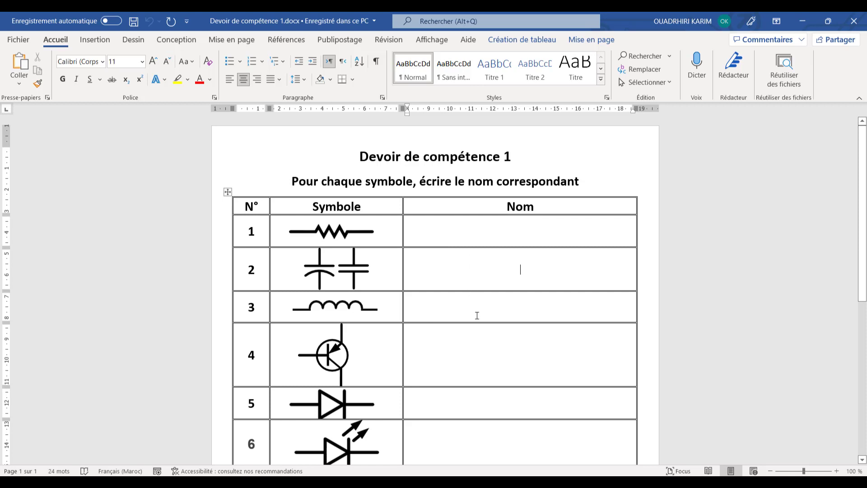
scroll(471, 405, "down", 2)
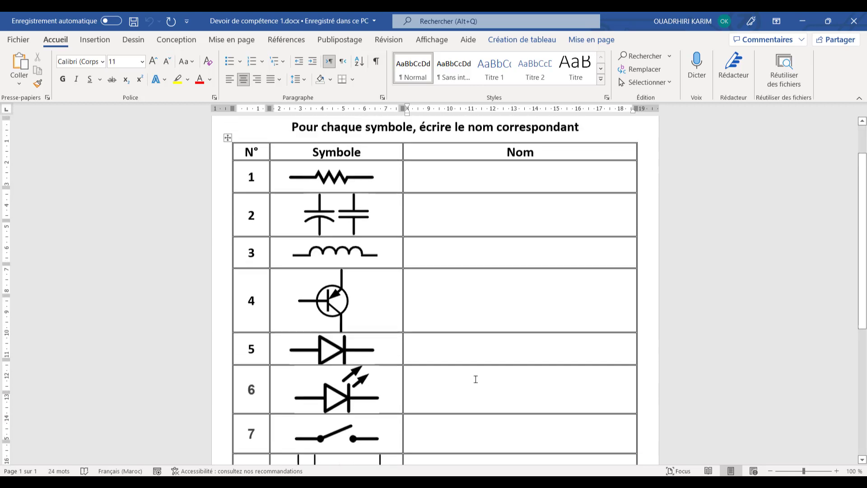
scroll(474, 378, "up", 2)
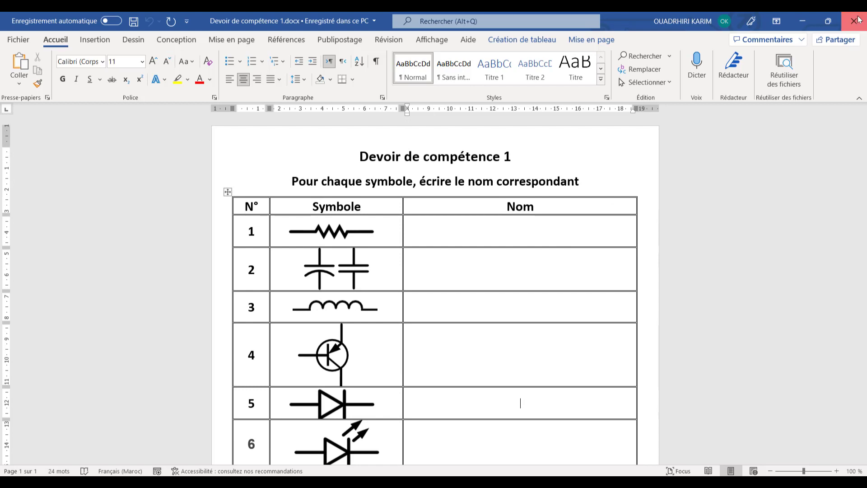
Close Word and open the assignment's submission form in Moodle.
left_click(857, 20)
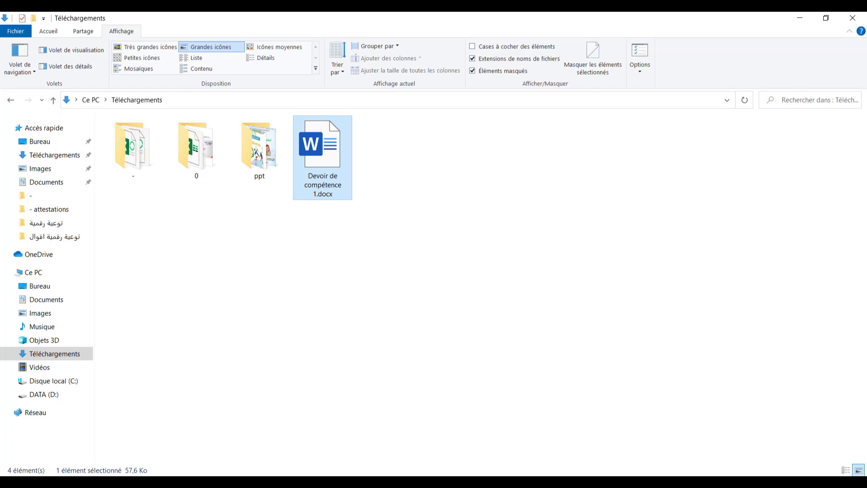
key("alt+Tab")
scroll(383, 445, "down", 4)
left_click(383, 447)
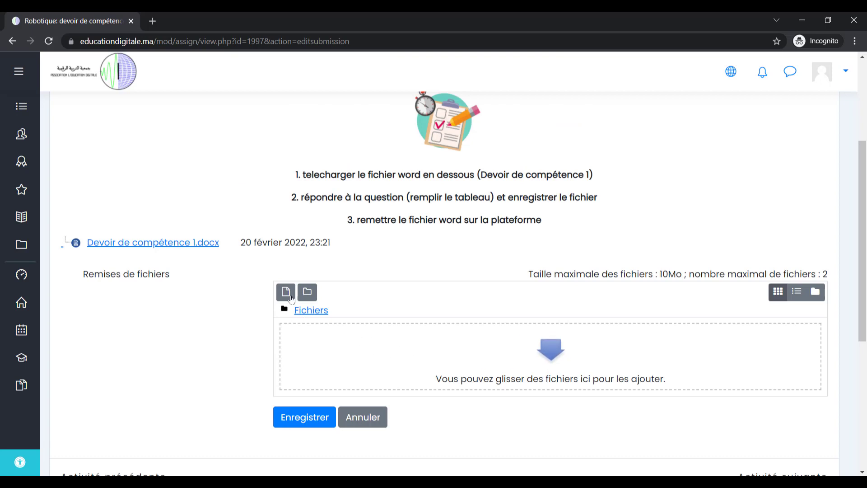
Upload Devoir de compétence 1.docx from Téléchargements into the Remises de fichiers area.
left_click(549, 354)
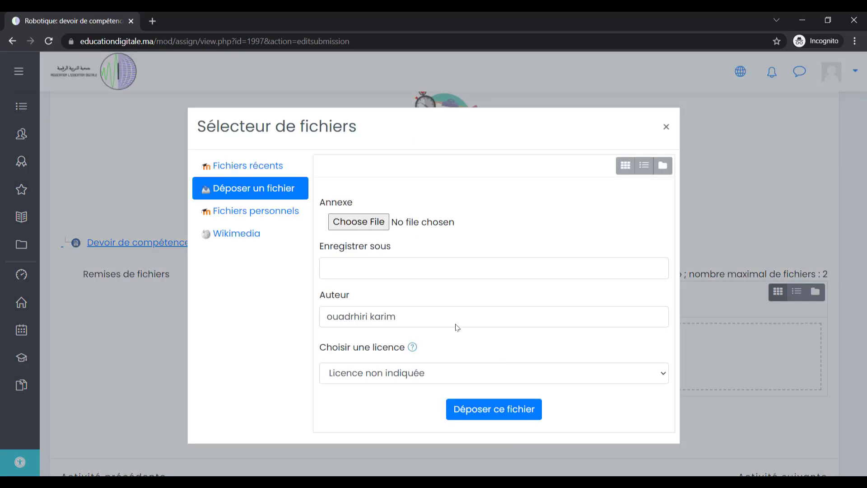
left_click(372, 227)
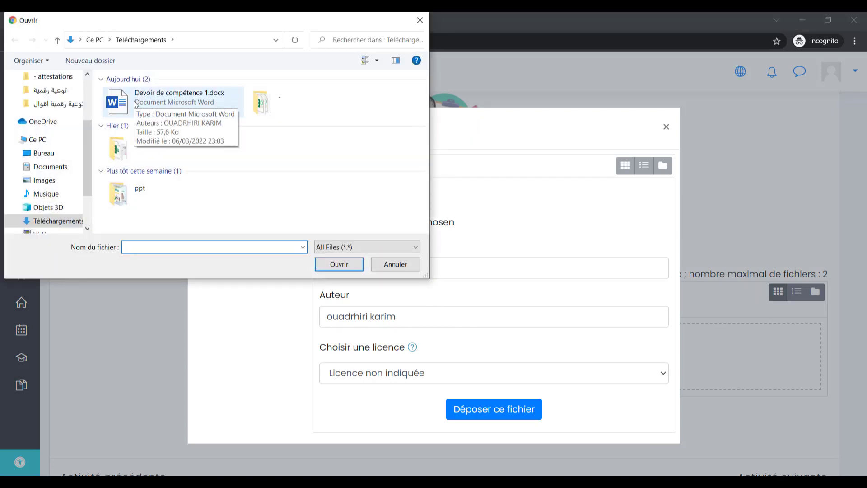
left_click(135, 103)
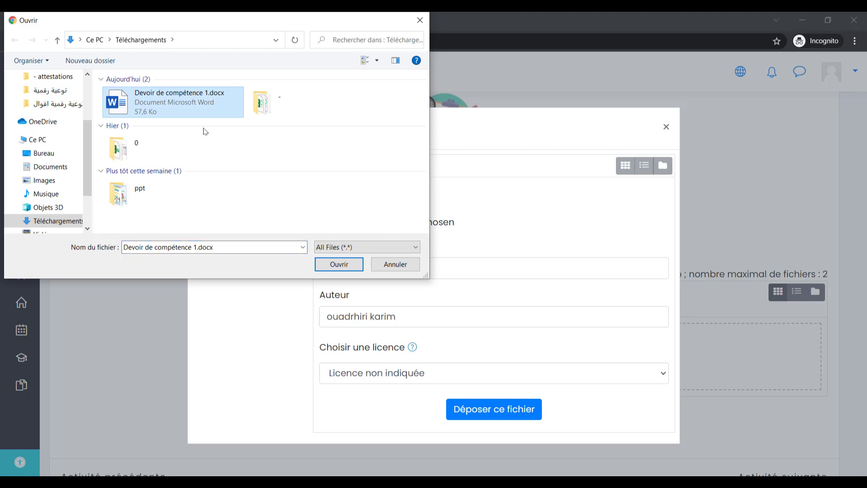
left_click(338, 264)
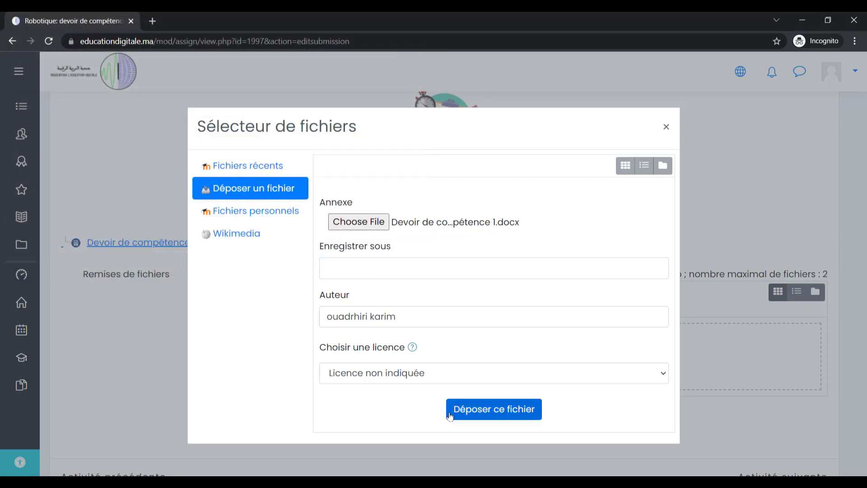
left_click(497, 417)
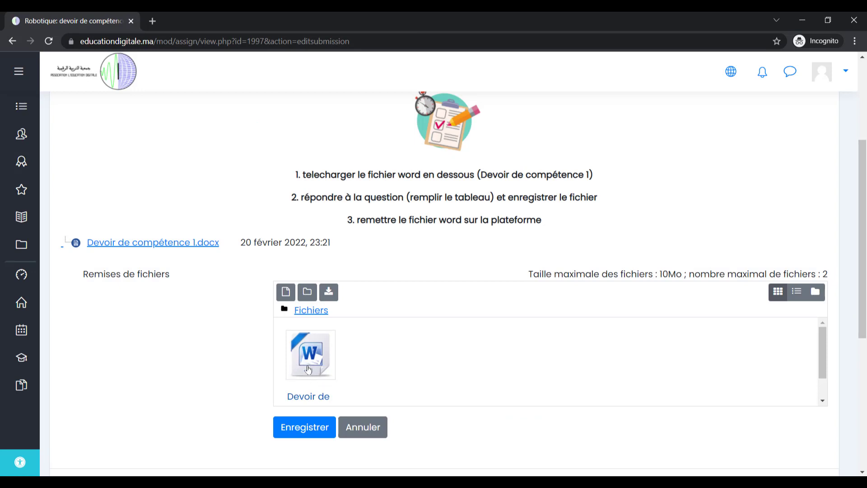
Save the submission and review its Remis pour évaluation status with the attached docx.
left_click(305, 429)
scroll(214, 385, "down", 3)
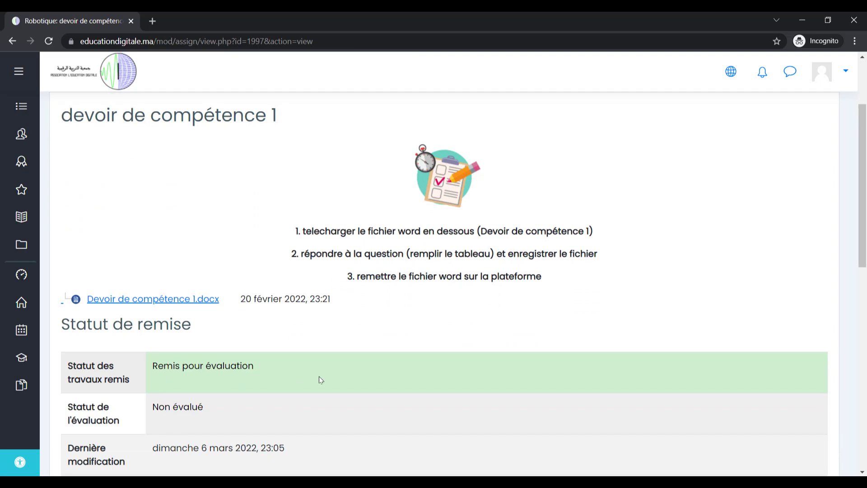
scroll(319, 376, "down", 1)
scroll(181, 400, "down", 1)
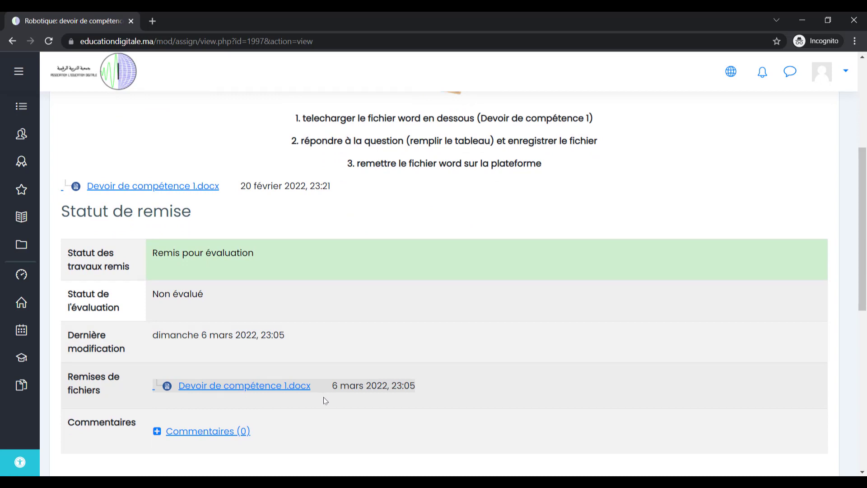
scroll(323, 400, "down", 1)
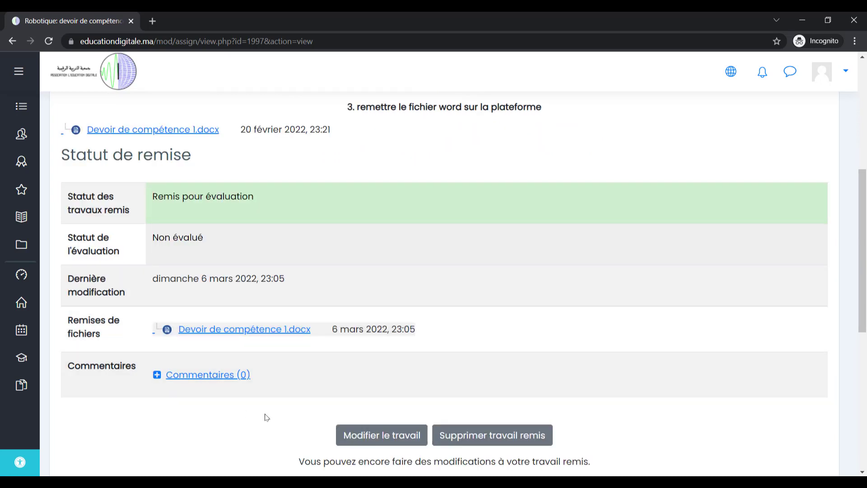
scroll(208, 406, "down", 1)
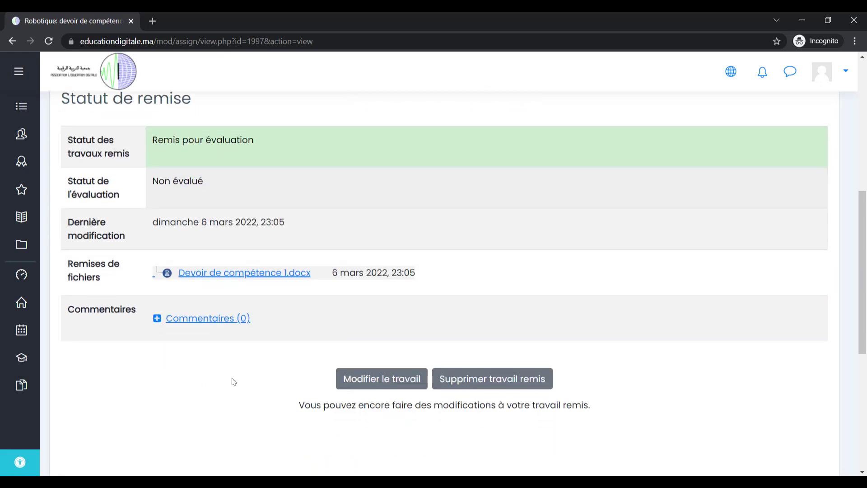
scroll(233, 382, "up", 6)
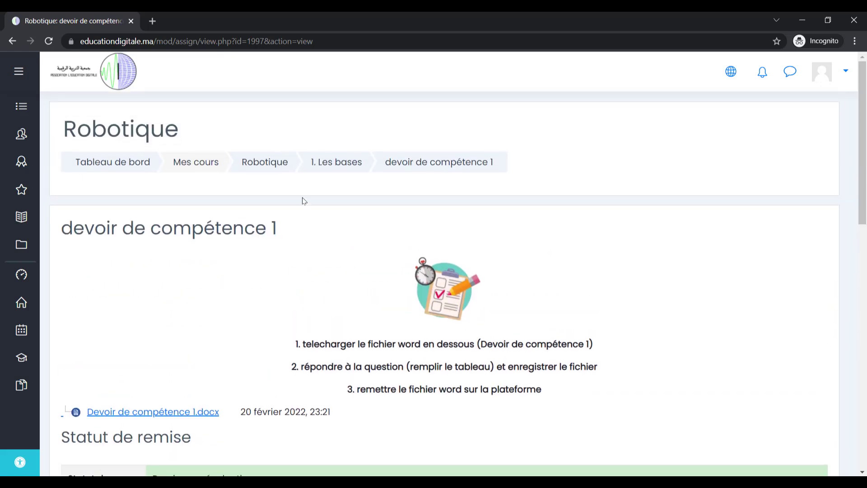
Go back to the Robotique course and open section 2. mBlock to view its videos and activities.
left_click(264, 164)
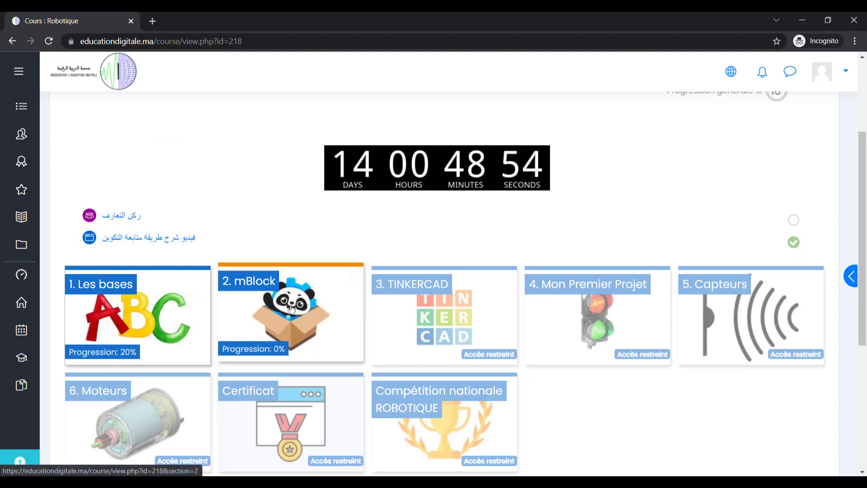
left_click(292, 308)
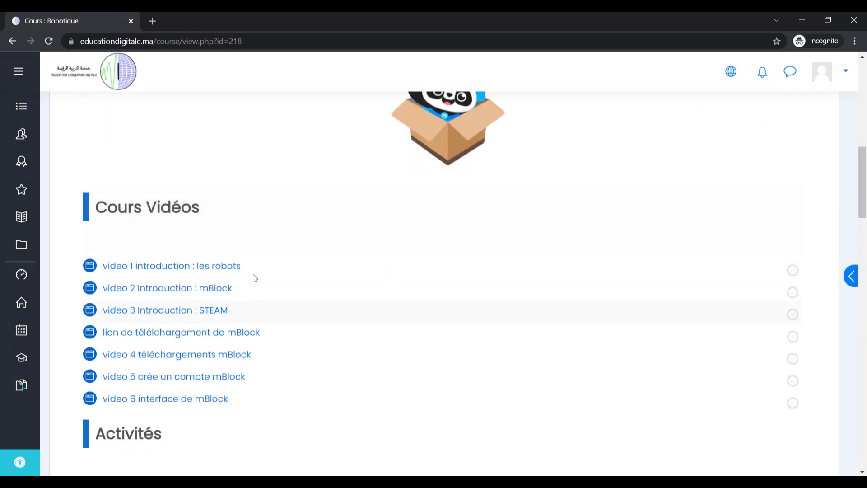
scroll(202, 250, "up", 4)
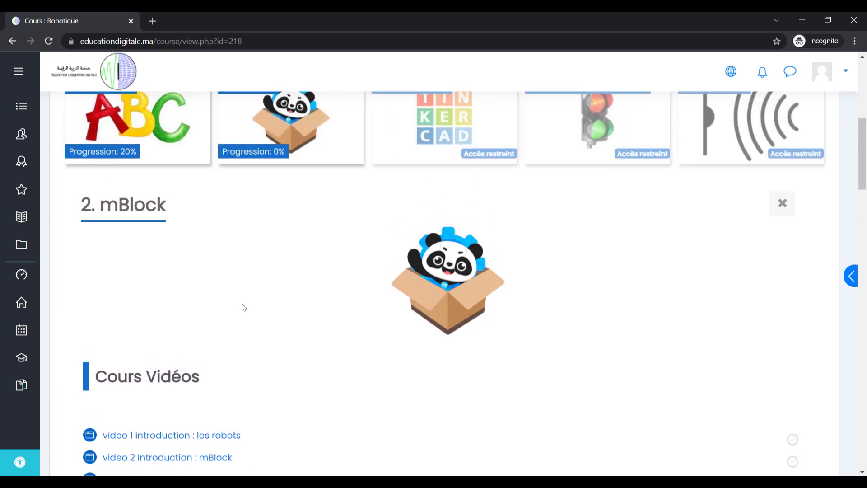
scroll(409, 305, "down", 4)
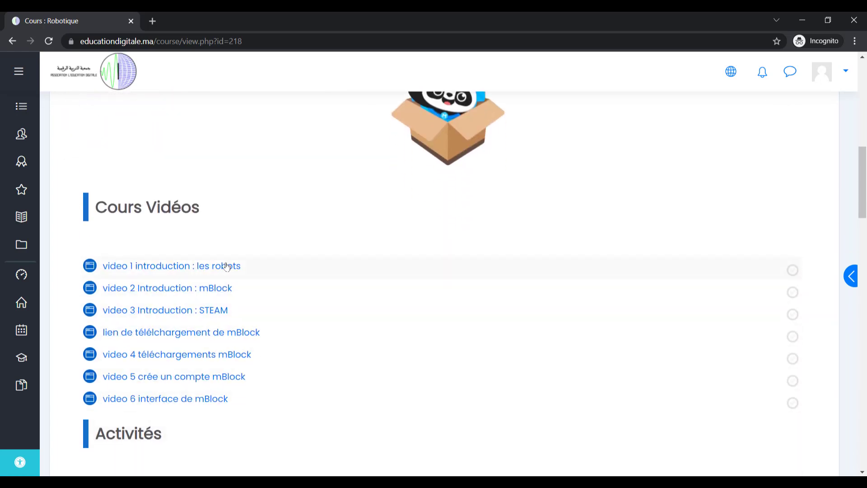
scroll(167, 400, "down", 4)
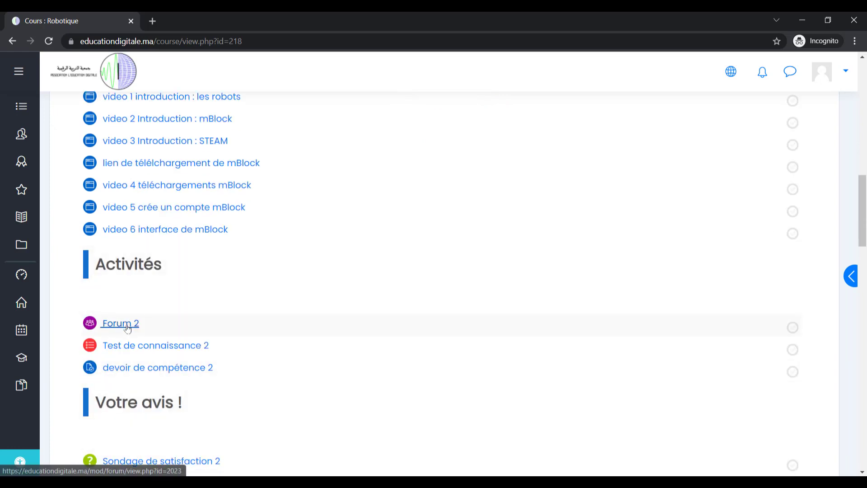